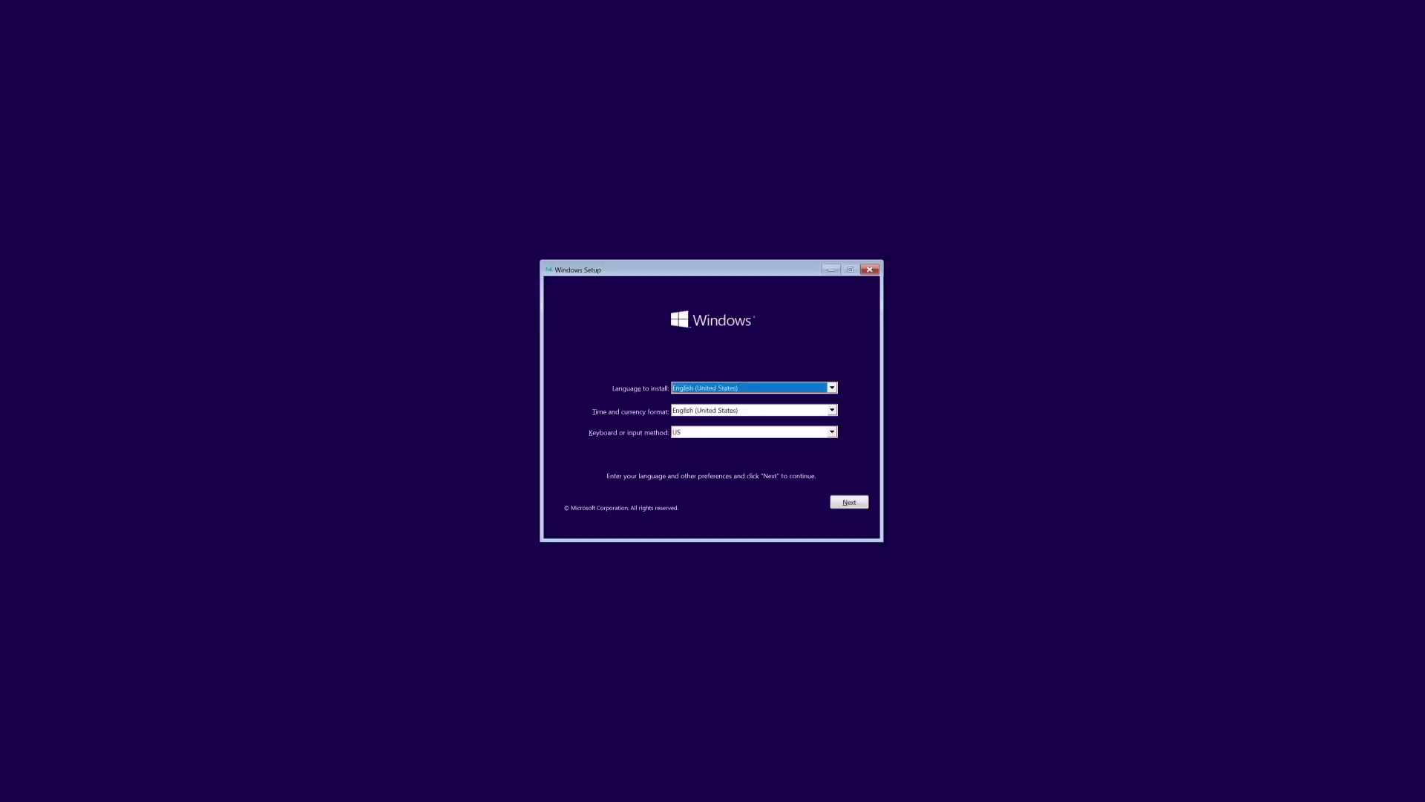
Accept English (United States) language settings and start the Windows installation.
click(843, 502)
click(728, 404)
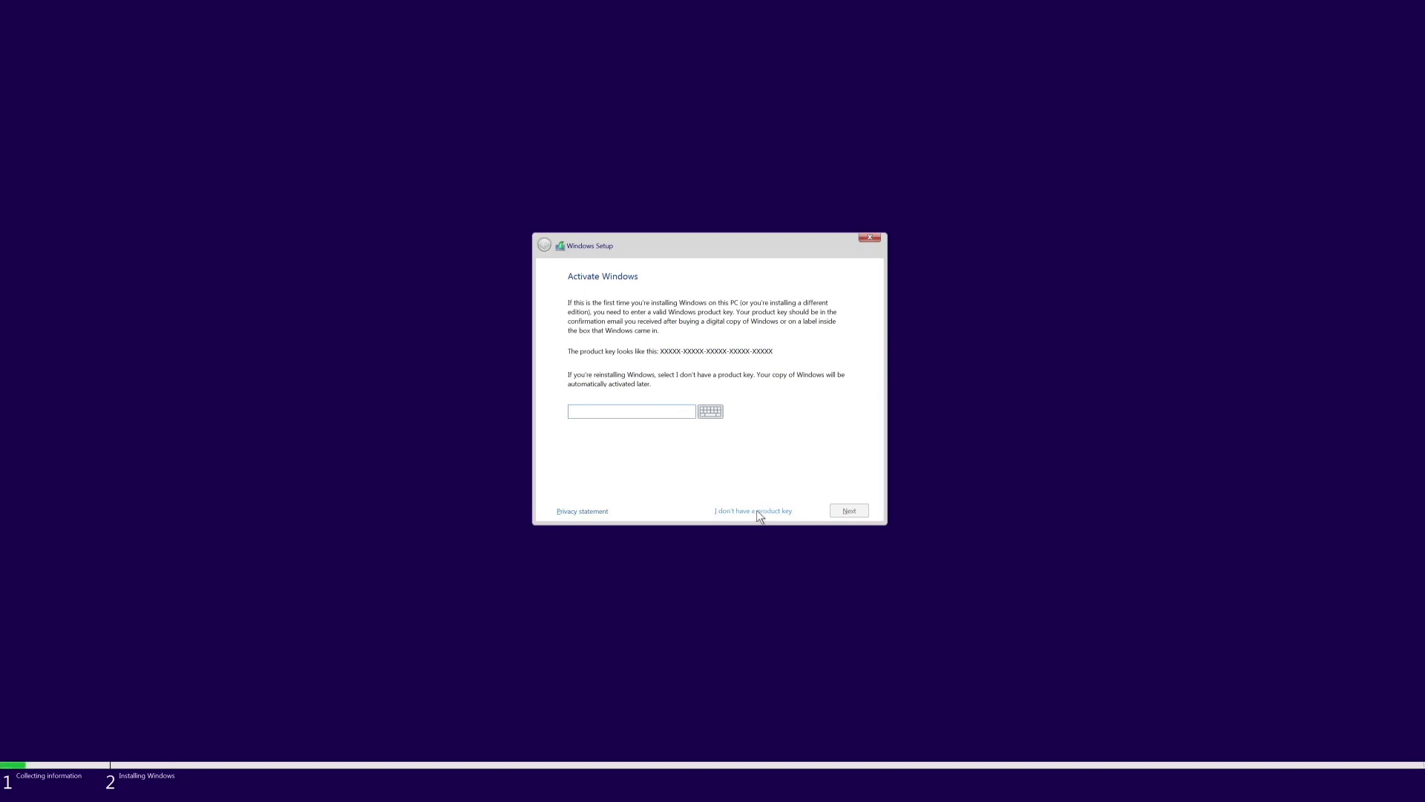
Skip the product key, pick Windows 10 Pro, and accept the license terms.
click(756, 510)
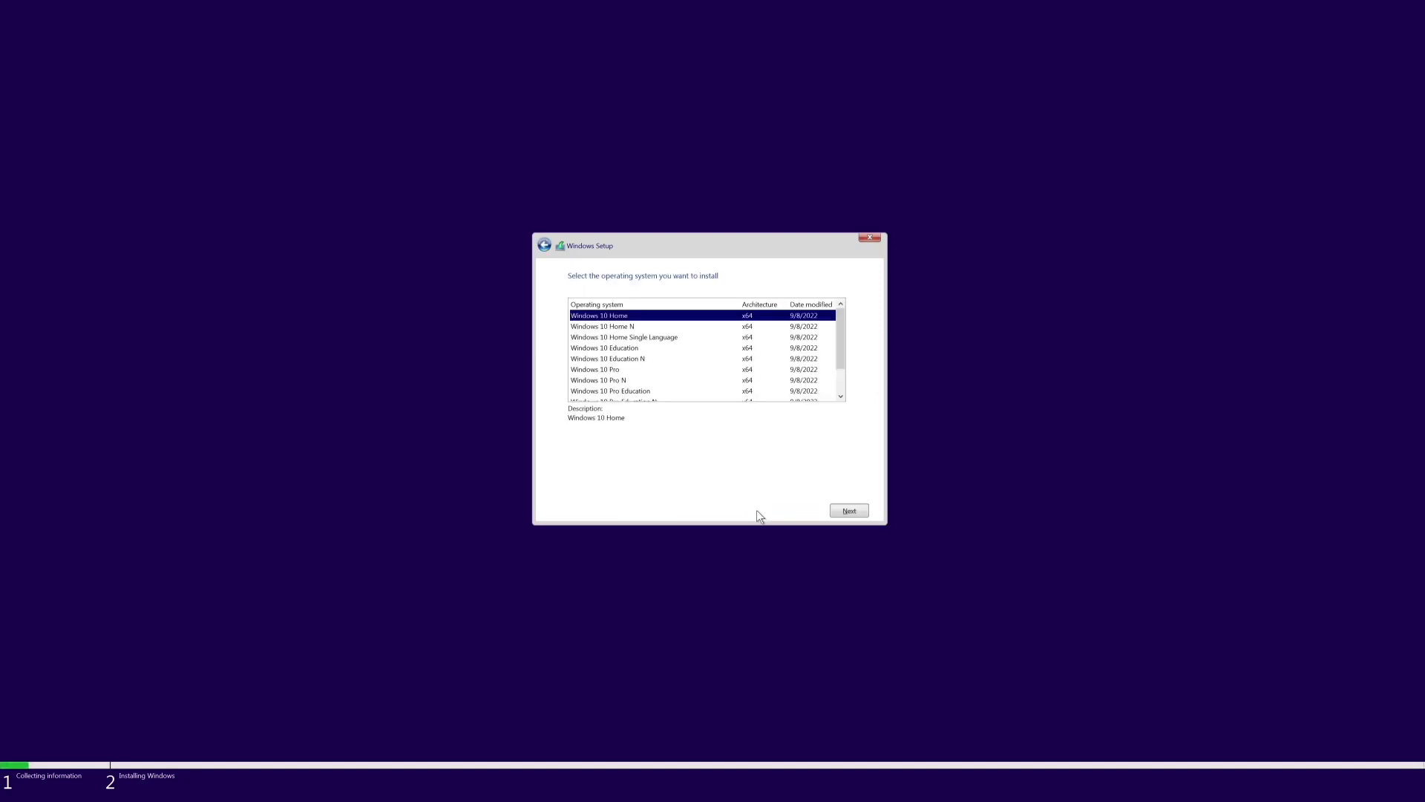
click(616, 371)
click(844, 511)
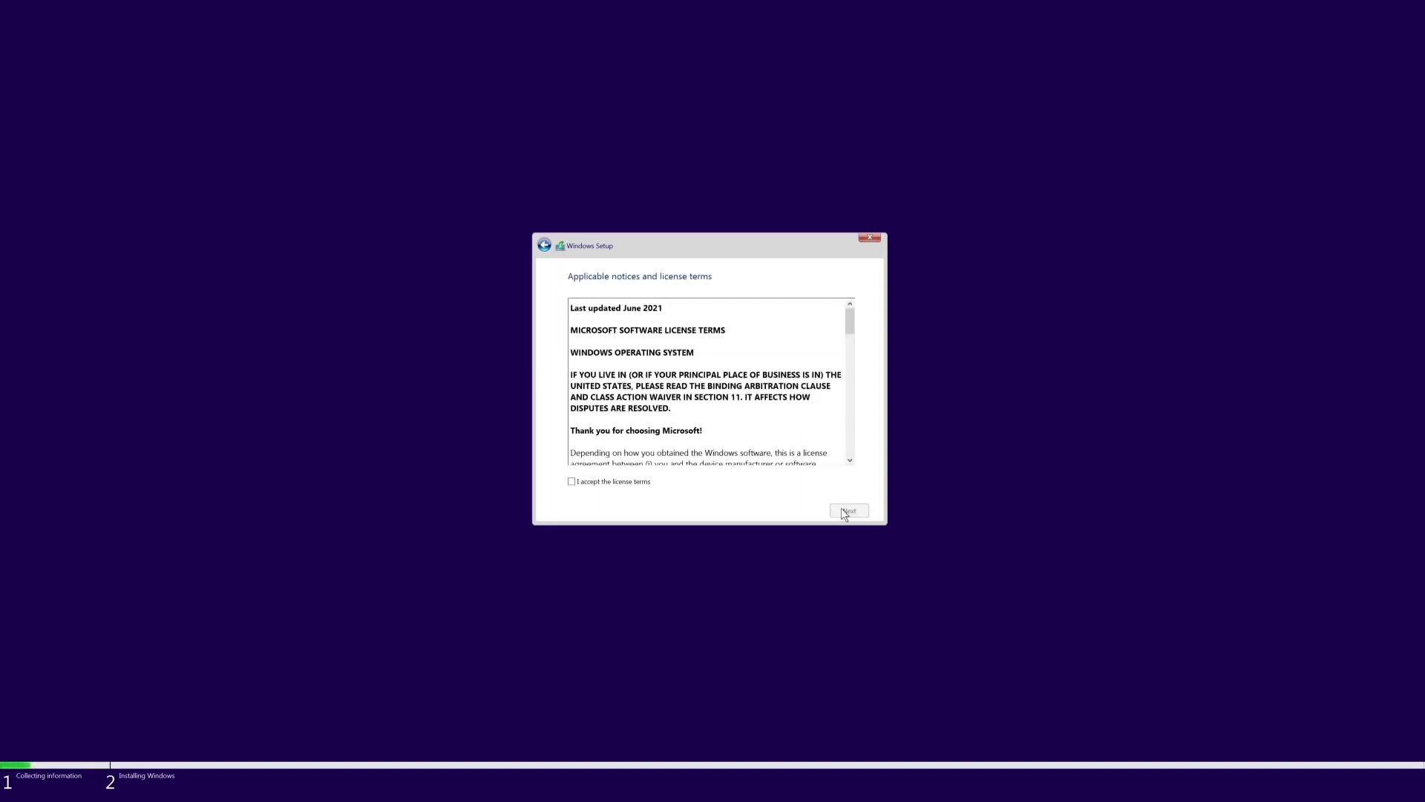
click(627, 483)
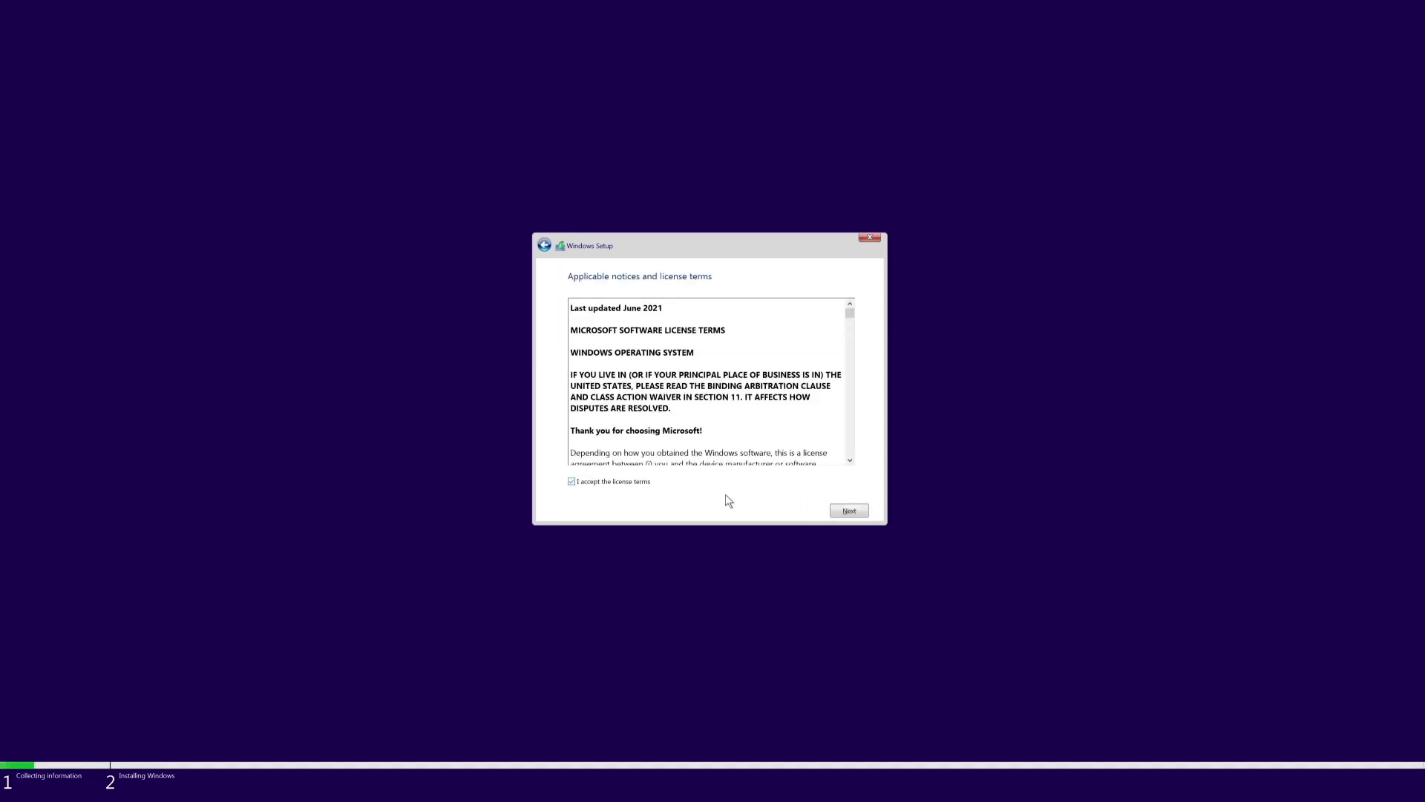
click(849, 512)
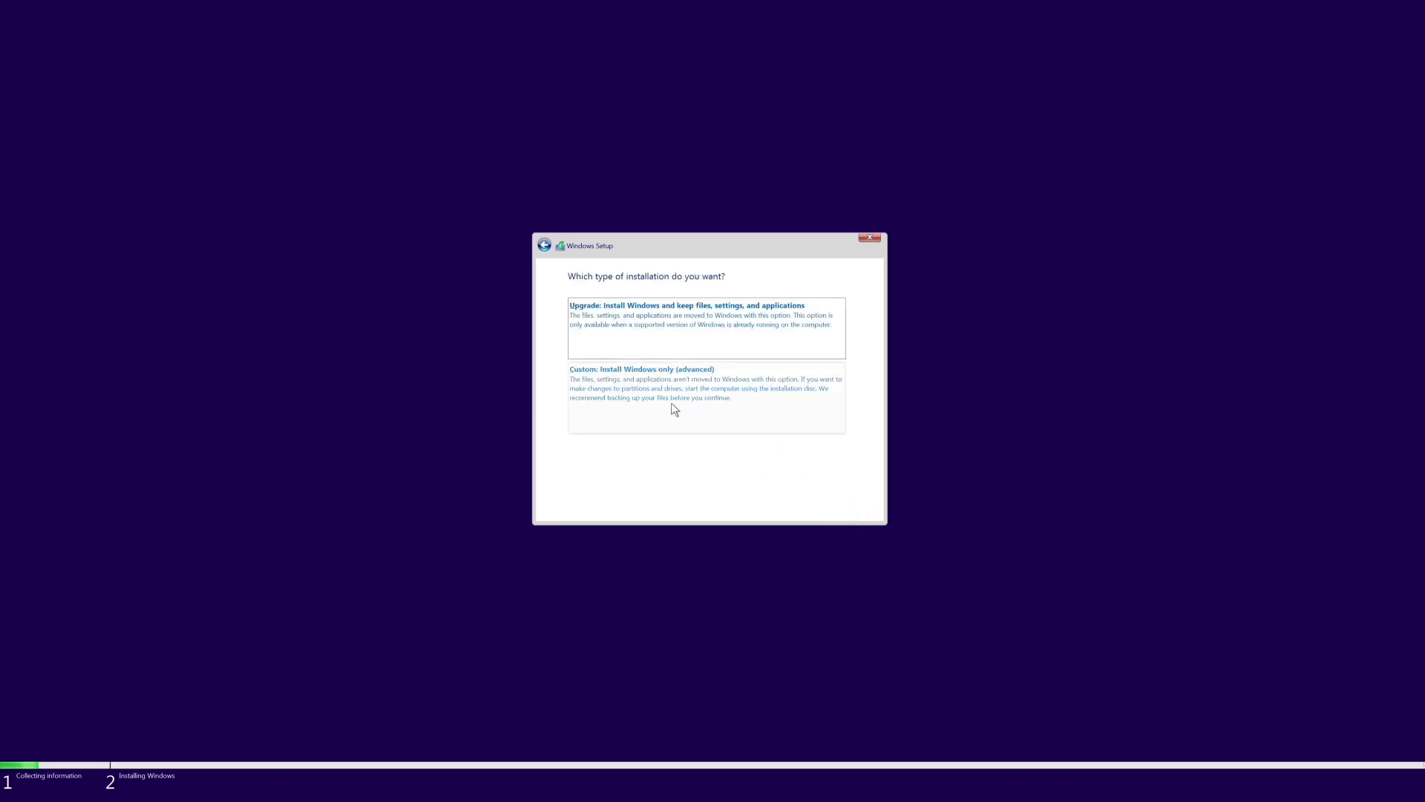
Choose 'Custom: Install Windows only (advanced)' and scroll through the partition list.
click(654, 392)
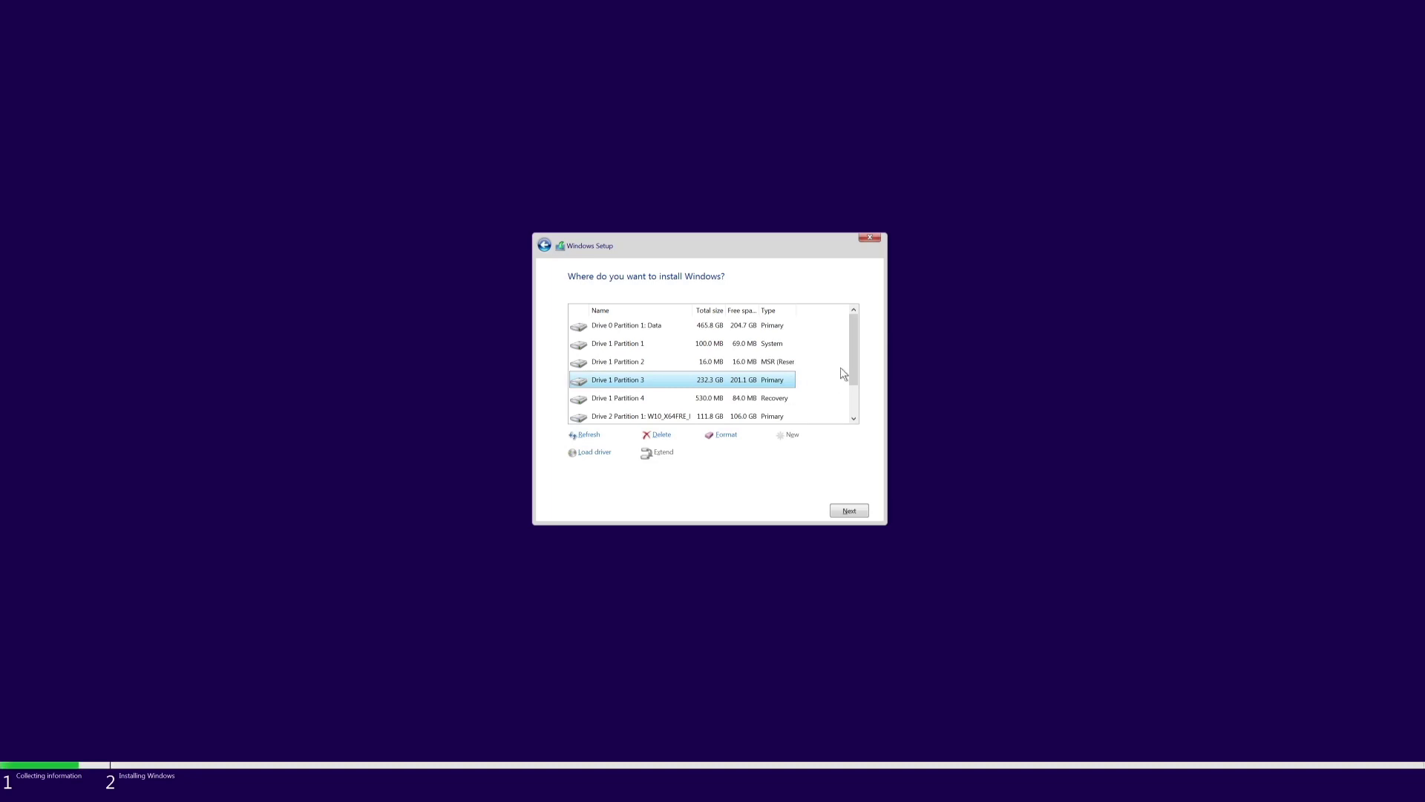
mouse_move(853, 351)
mouse_down()
mouse_move(853, 388)
mouse_move(855, 348)
mouse_up()
Open a Command Prompt with Shift+F10, place it beside Setup, and launch diskpart.
key(shift+F10)
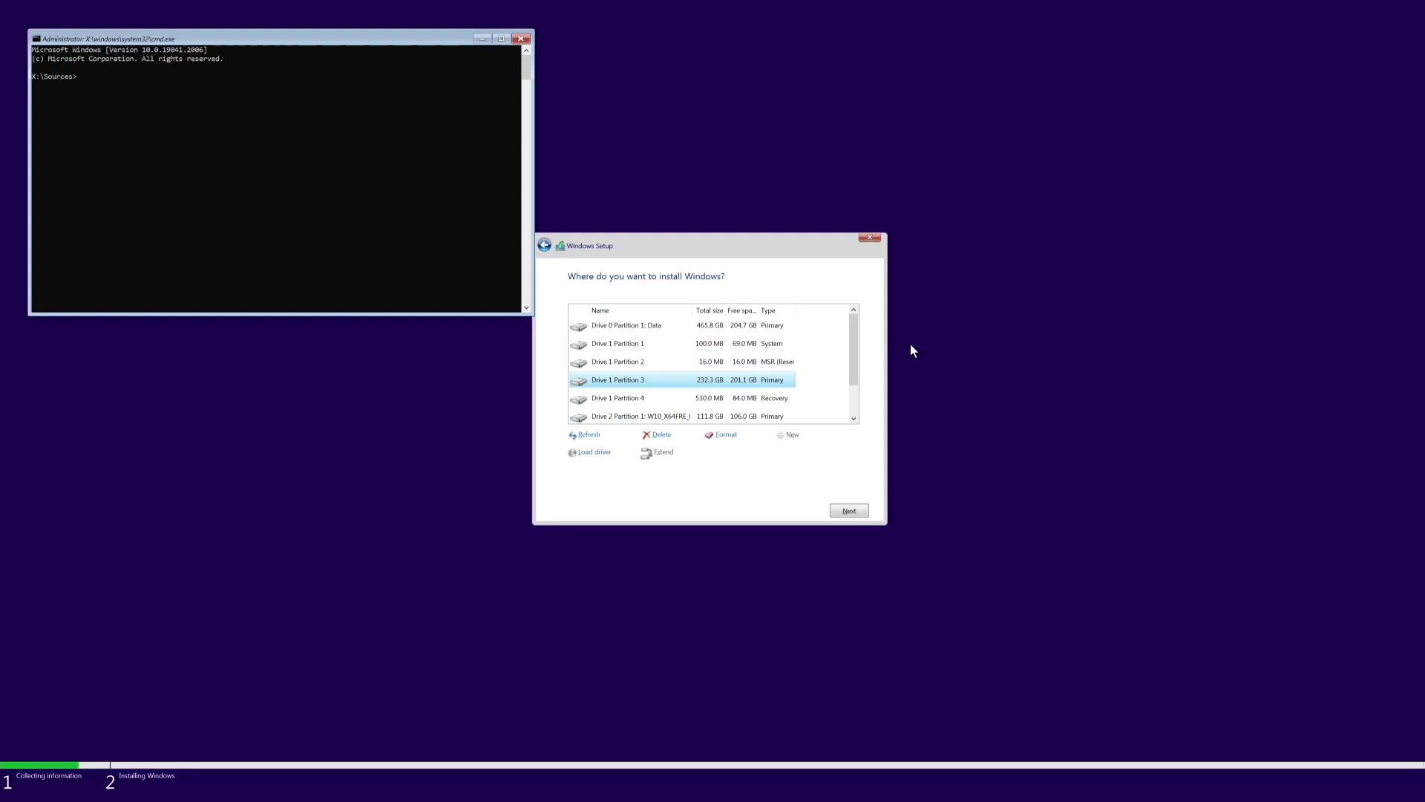
drag(389, 45, 374, 253)
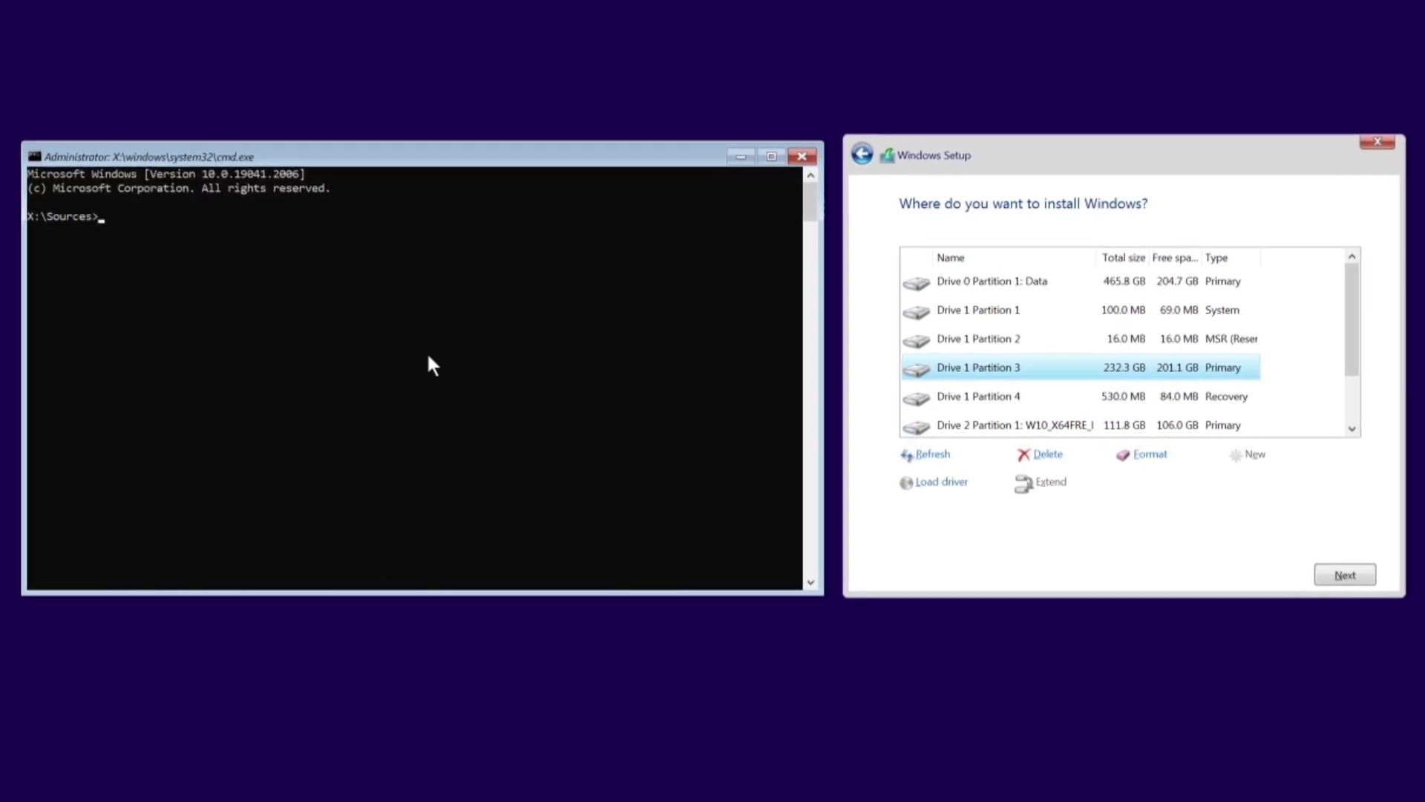
text(di)
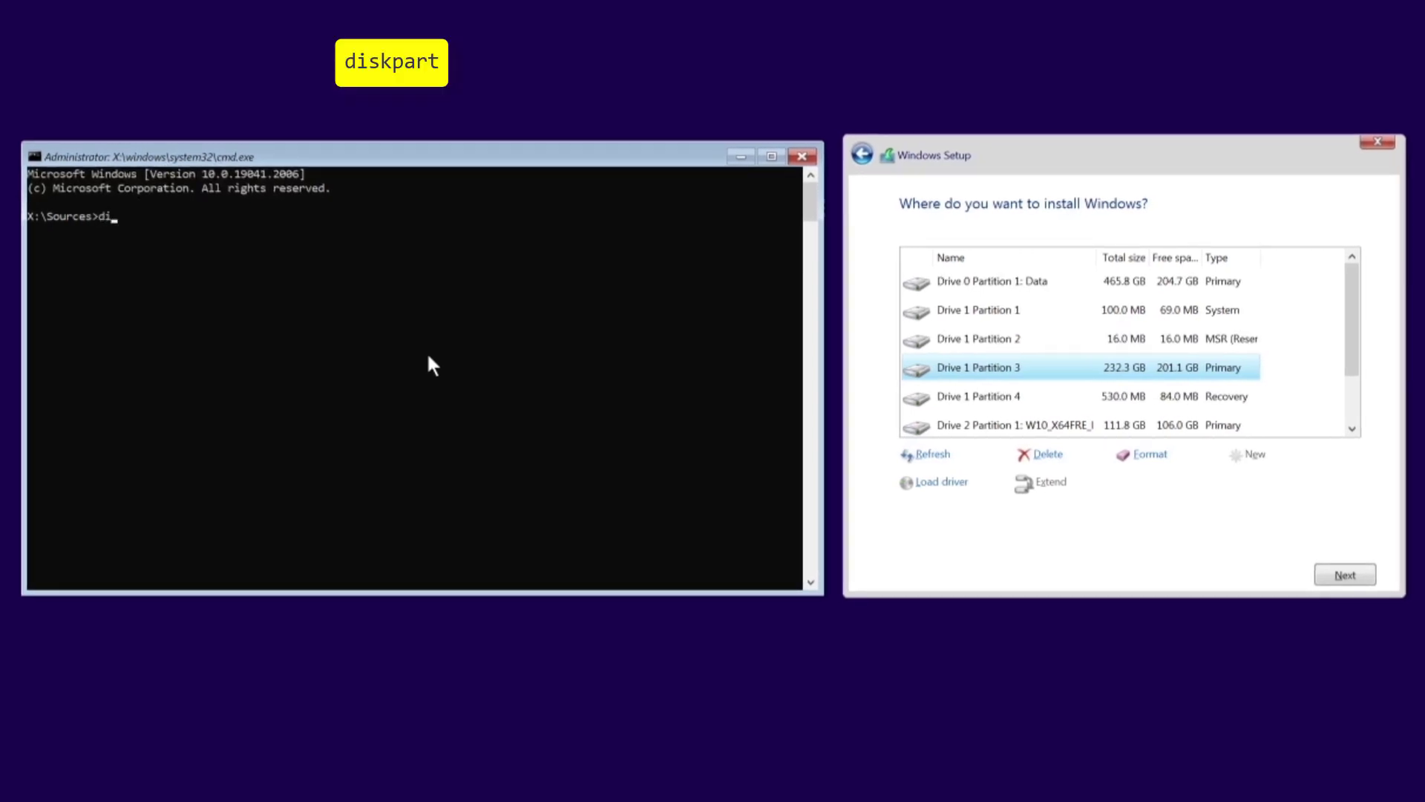
text(skpart)
key(Return)
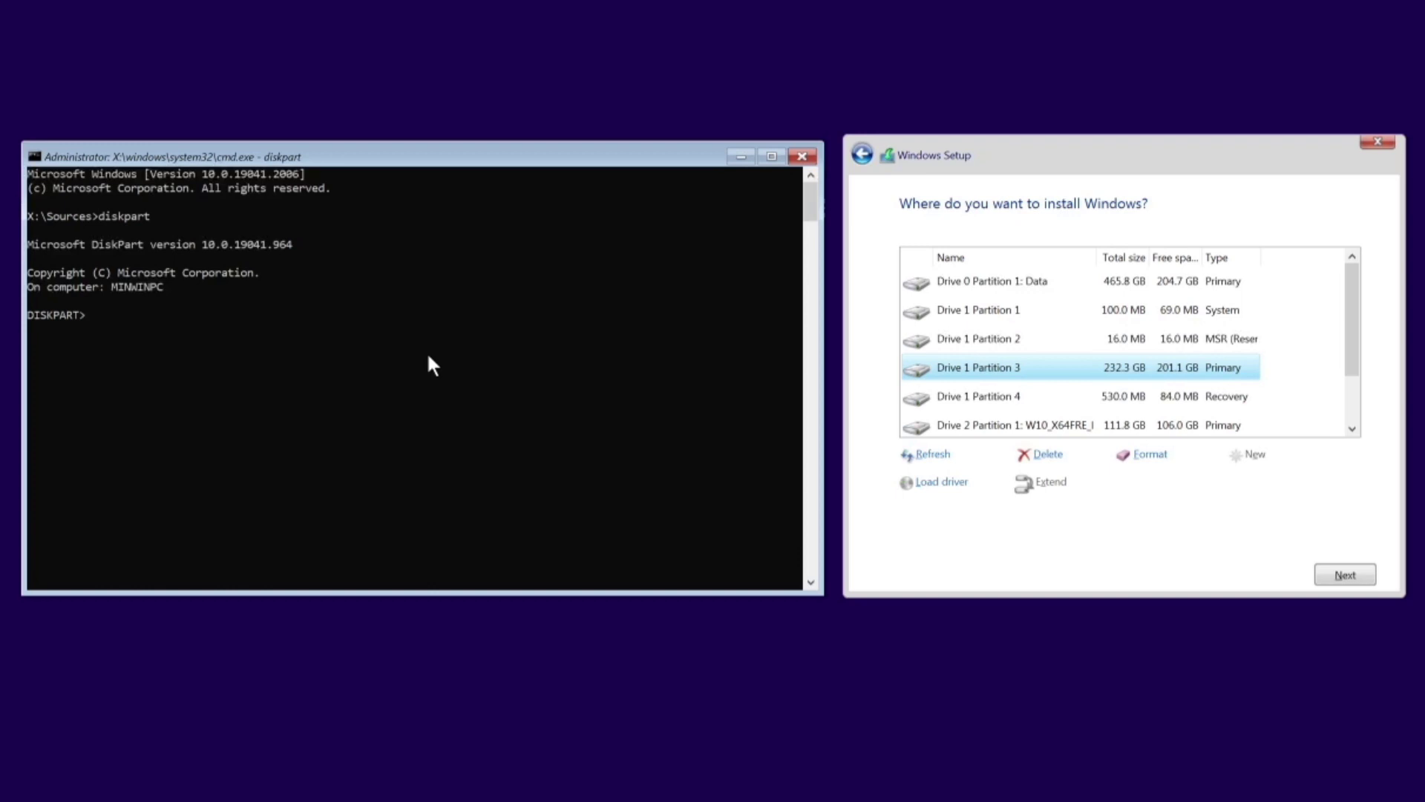
List the disks with 'list disk' and select the 232 GB Disk 1.
text(list)
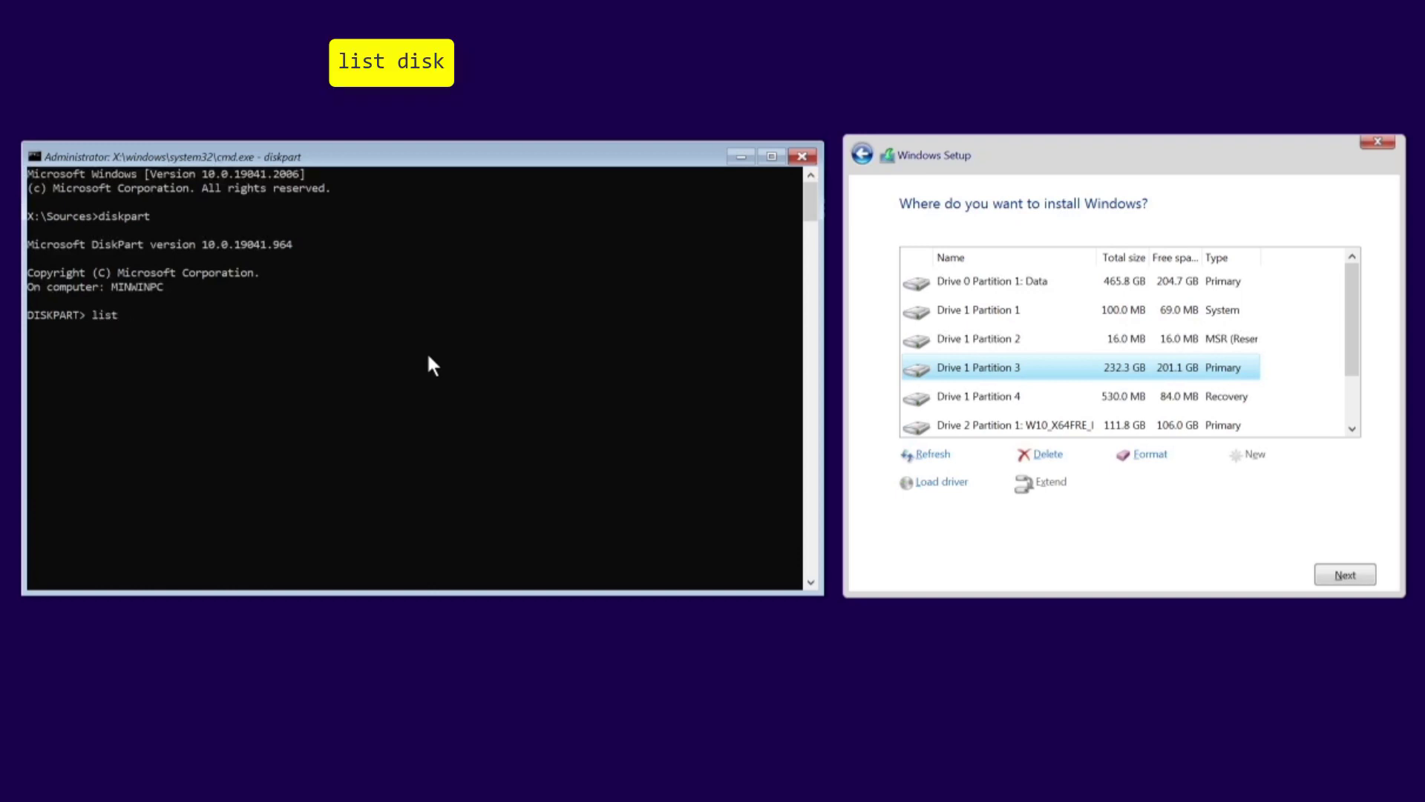
text( disk)
key(Return)
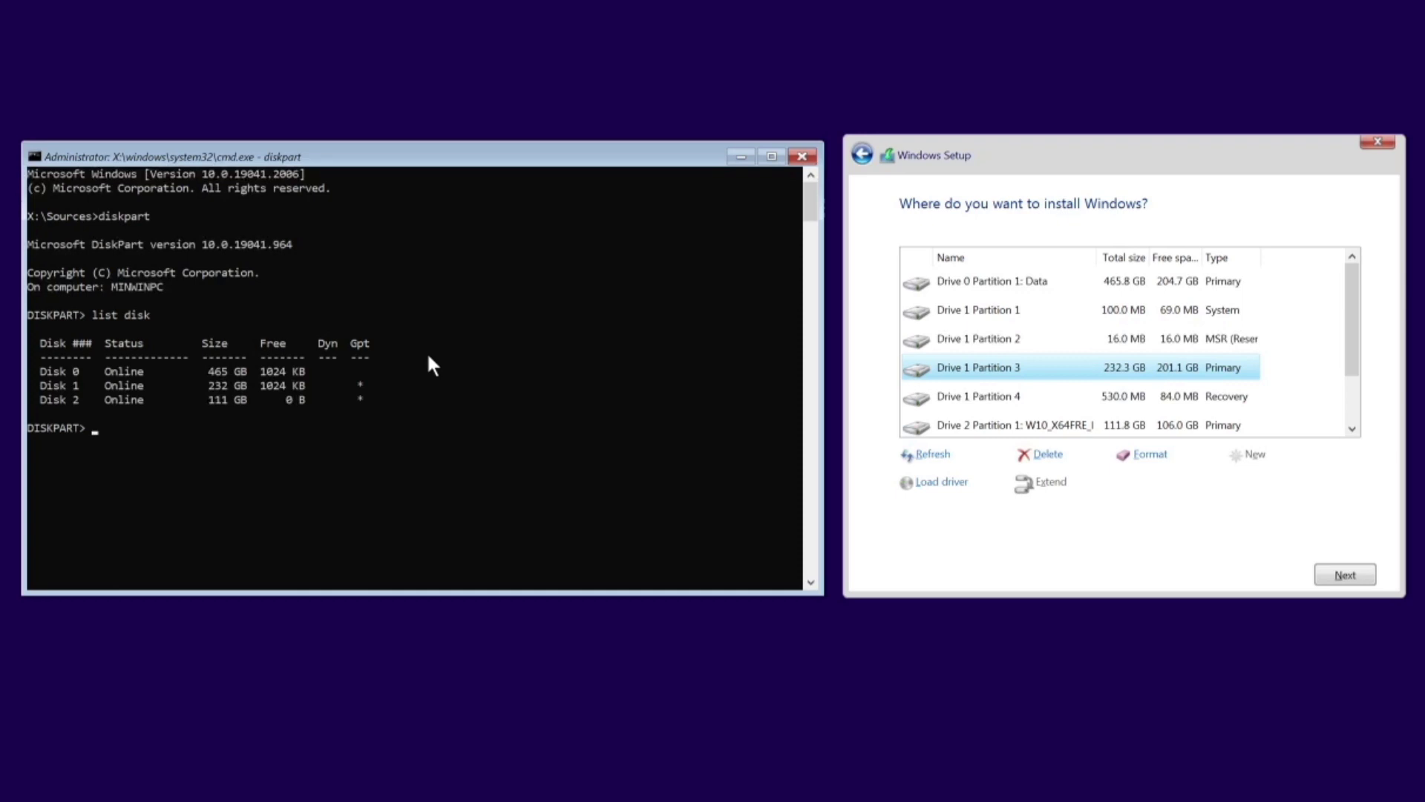
text(s)
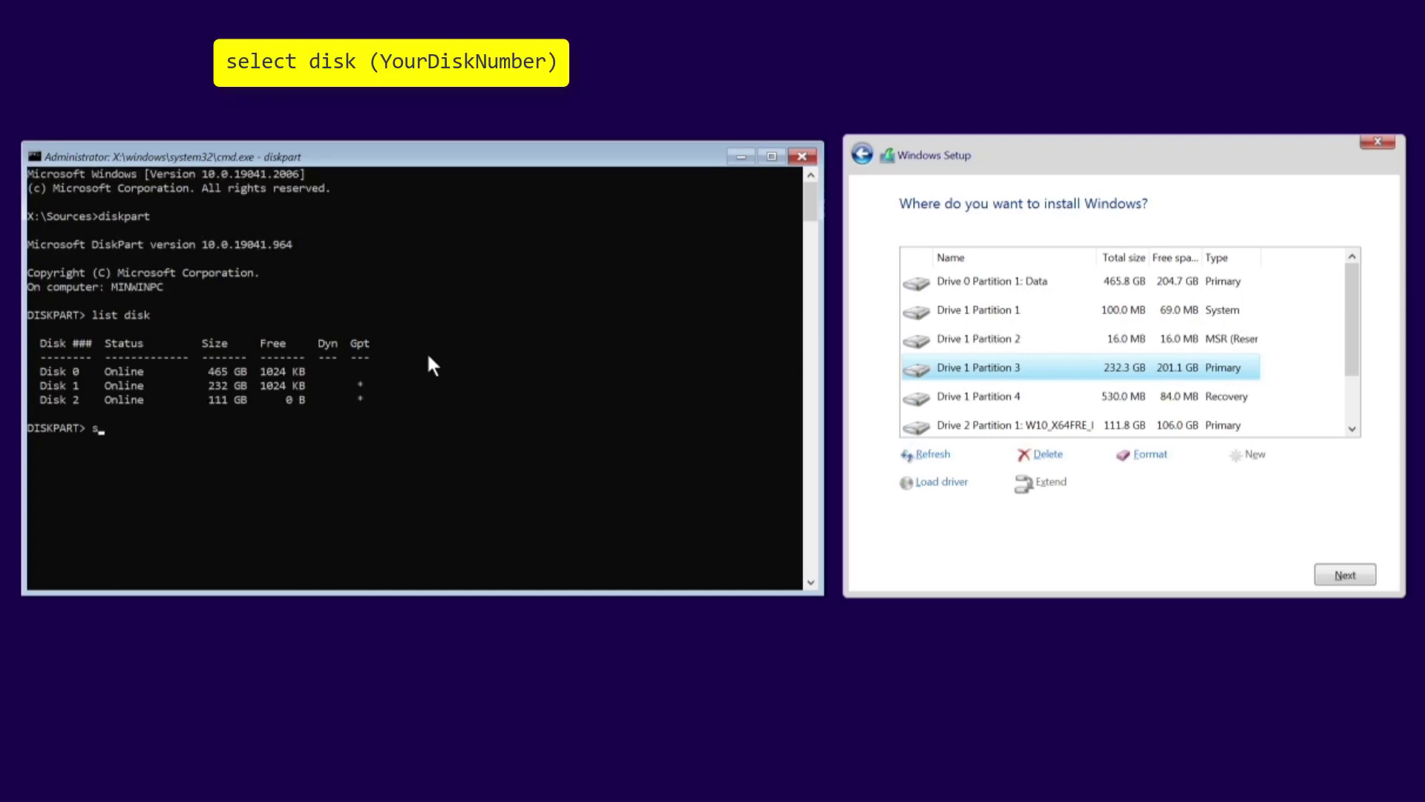
text(elect d)
text(isk)
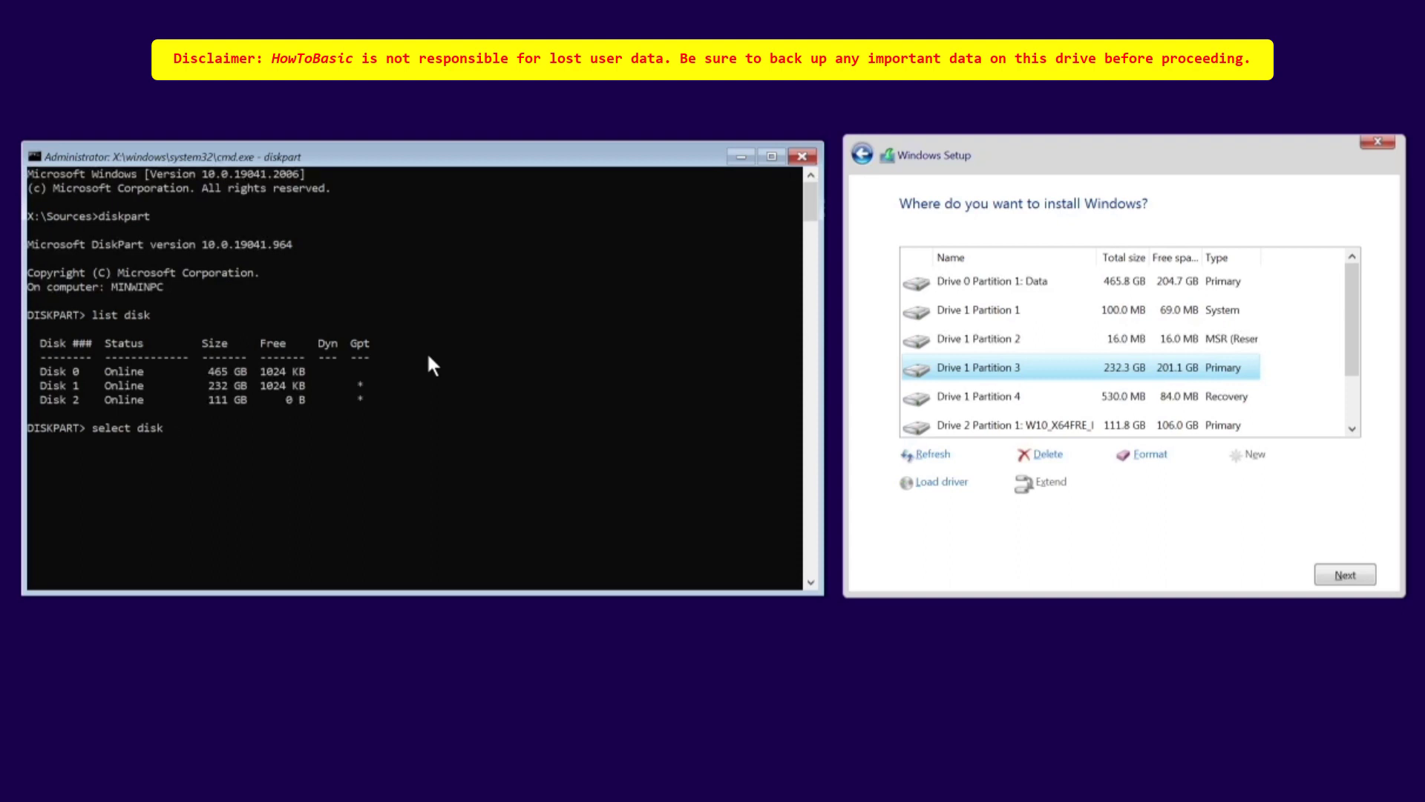
text( 1)
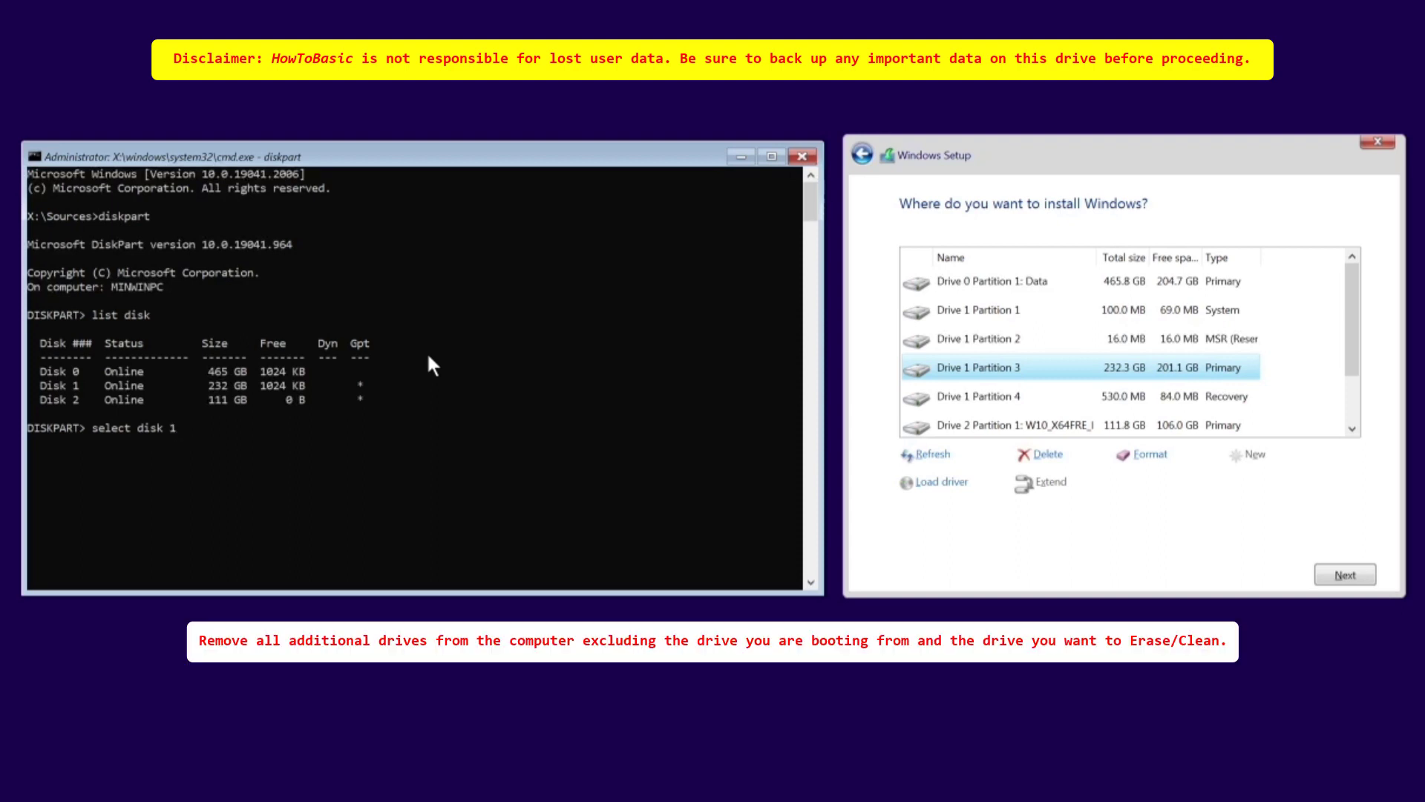
key(Return)
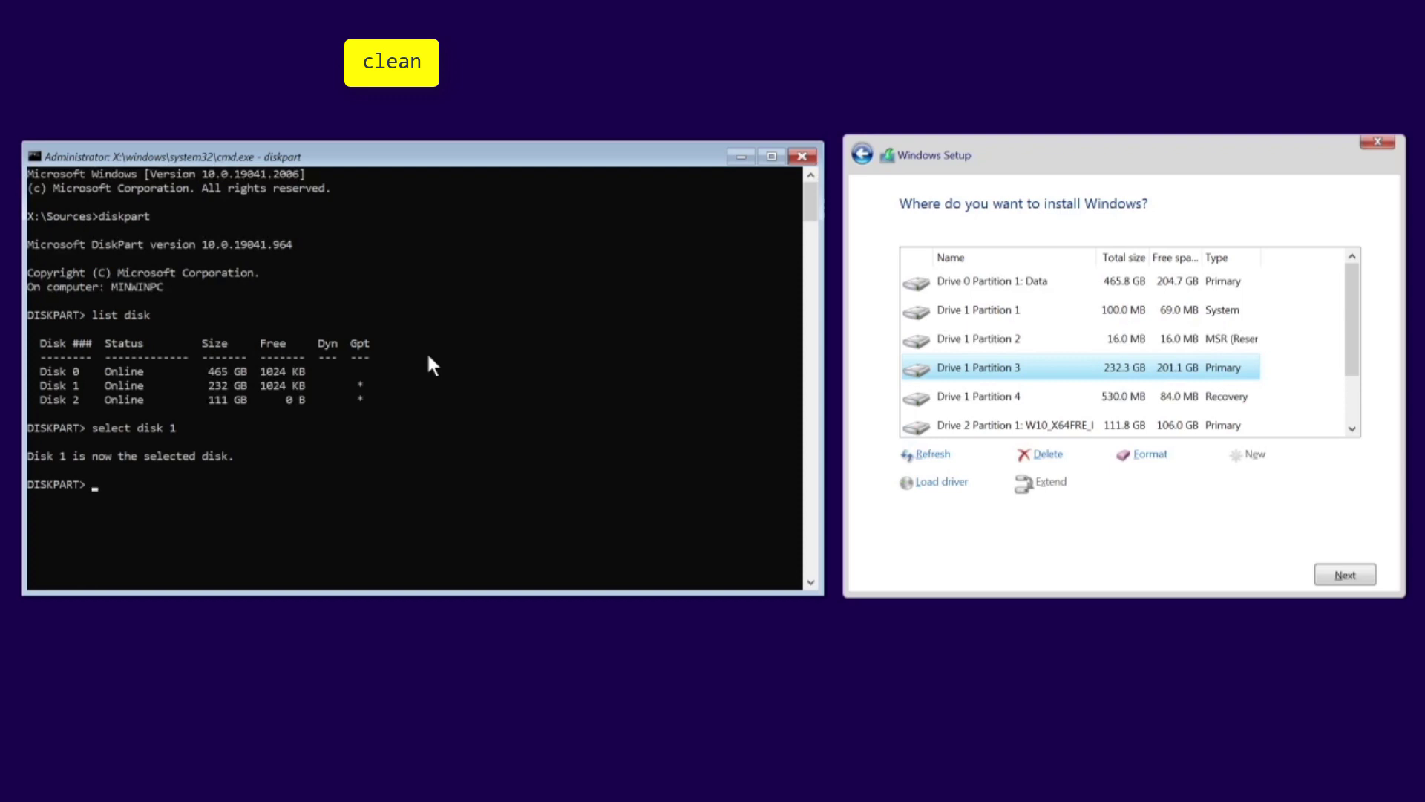
Run 'clean' on Disk 1, then 'exit' DiskPart back to X:\Sources.
text(cle)
text(an)
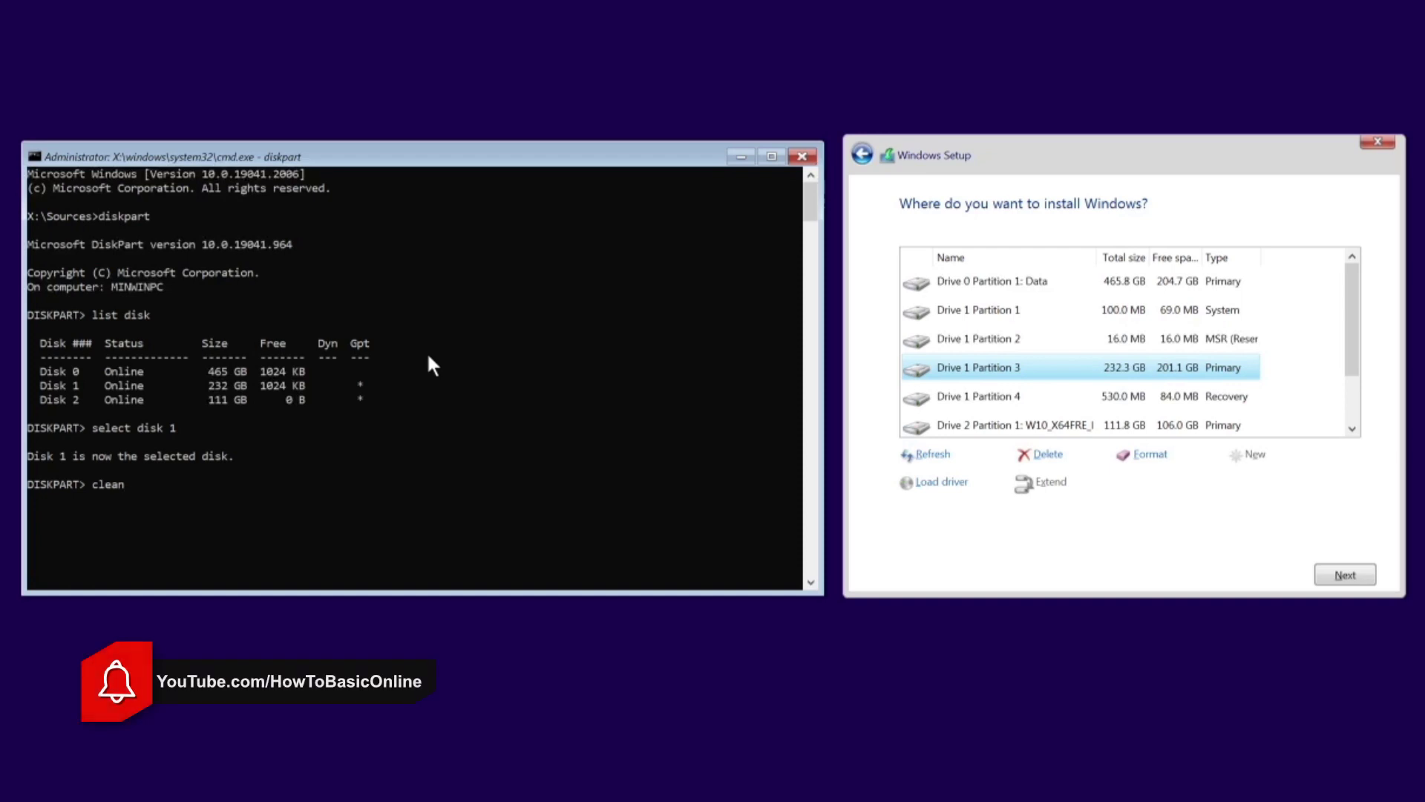
key(Return)
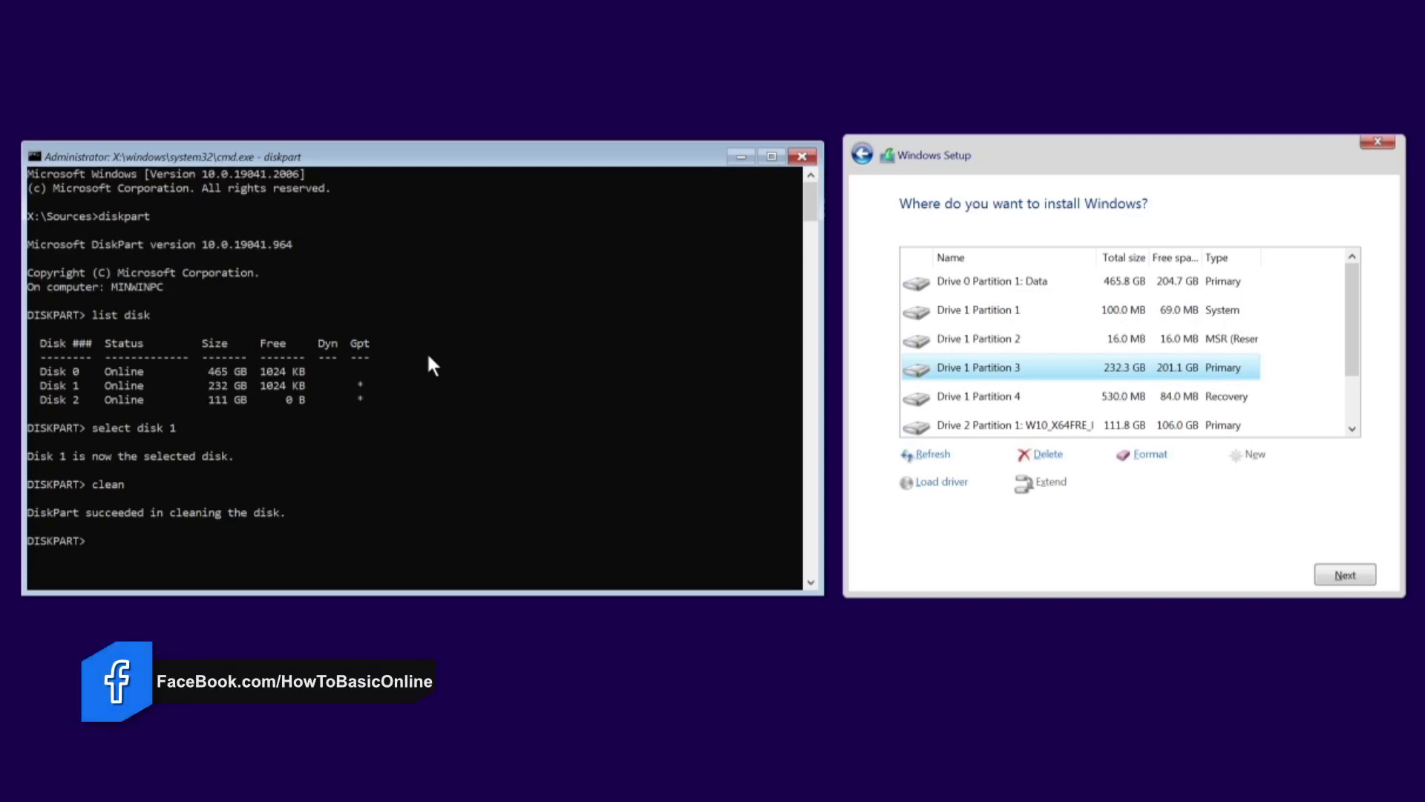
text(exi)
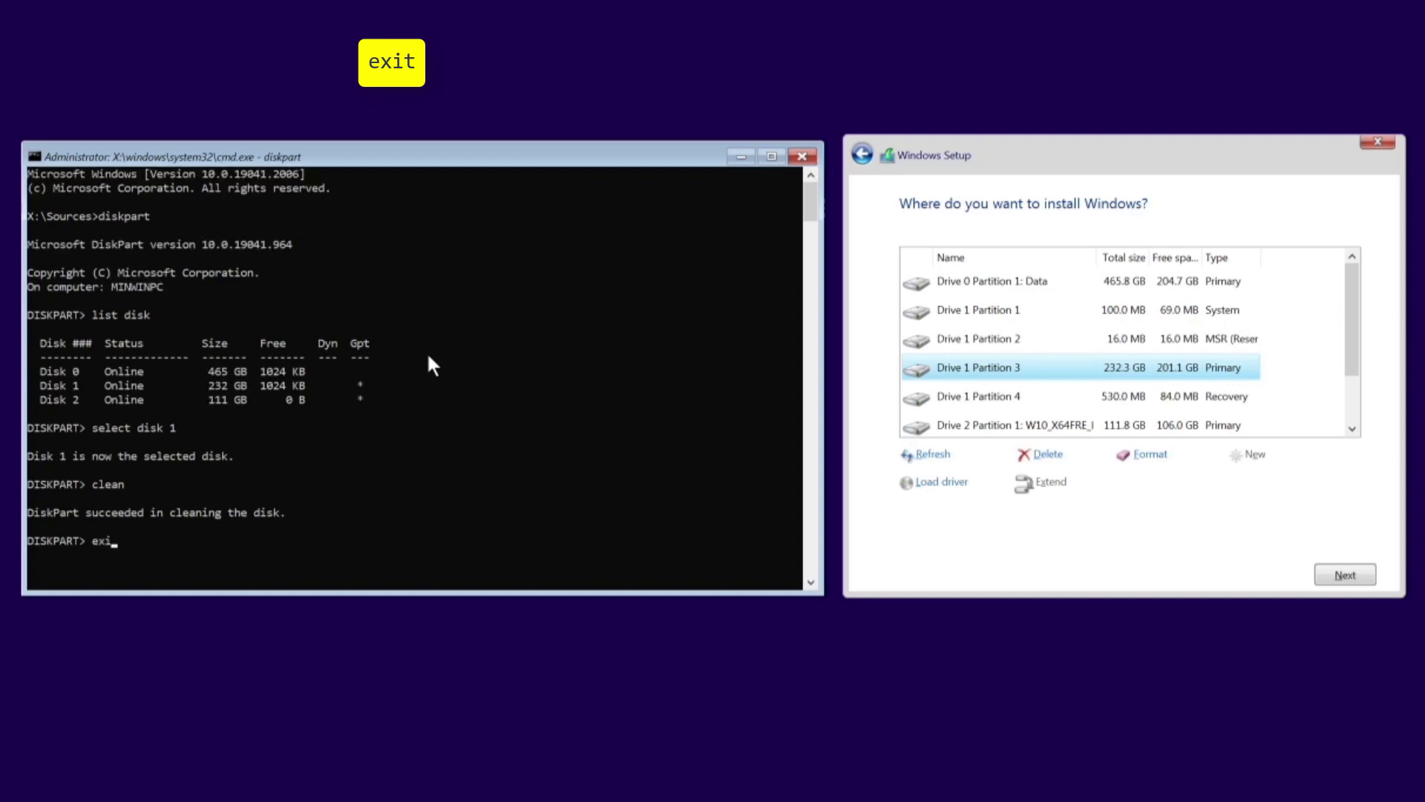
text(t)
key(Return)
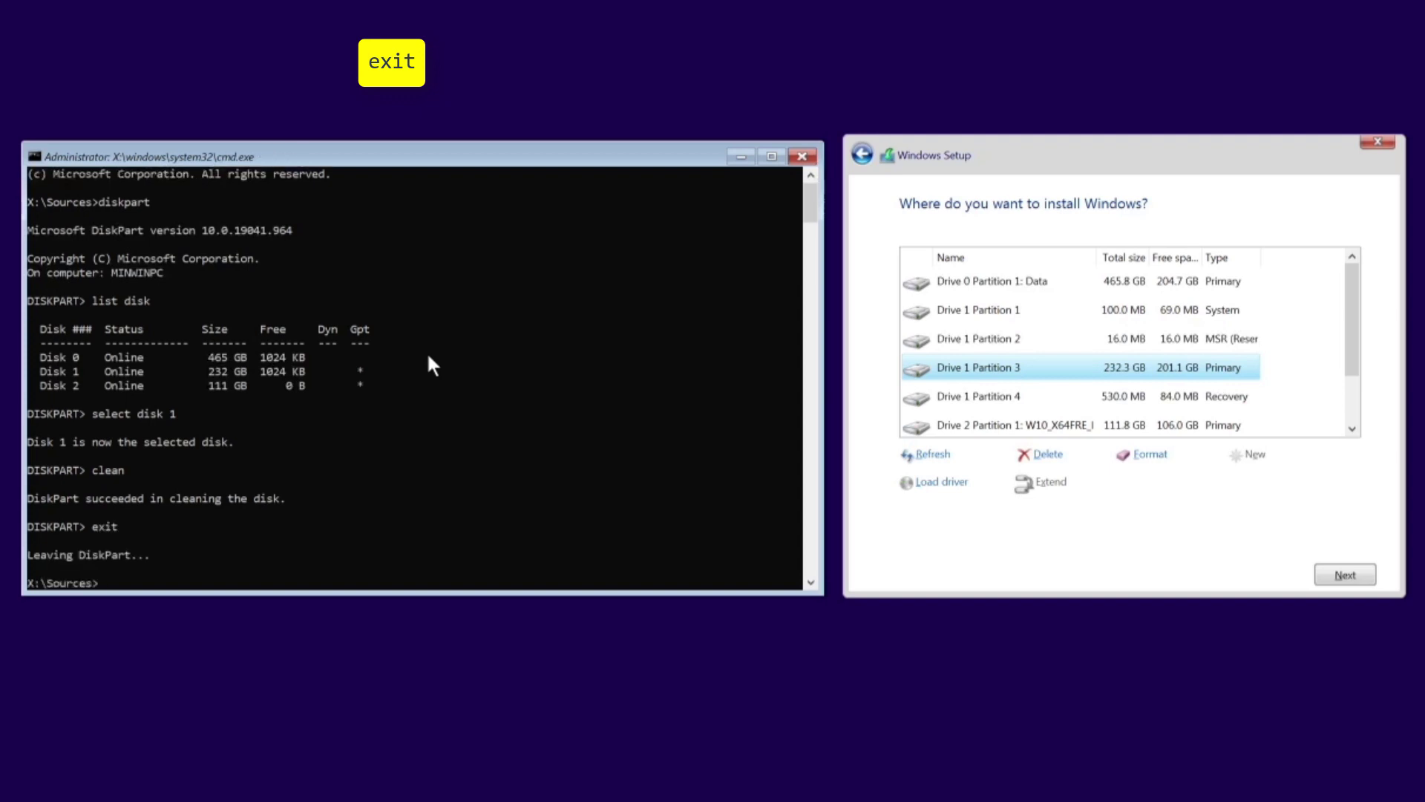
text(e)
text(xit)
Close the command window, refresh drives, and select Drive 1's 232.9 GB unallocated space.
key(Return)
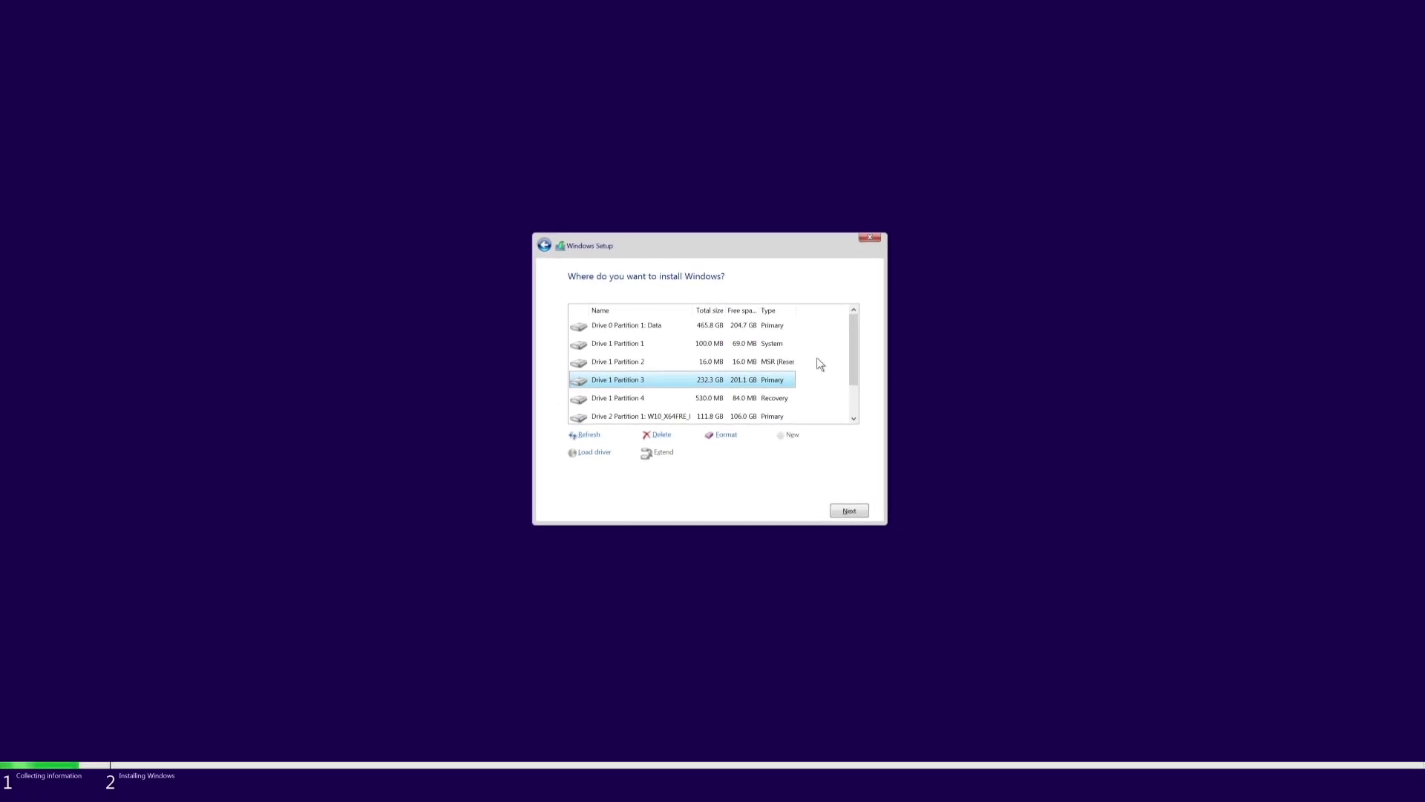
drag(853, 337, 853, 315)
click(585, 437)
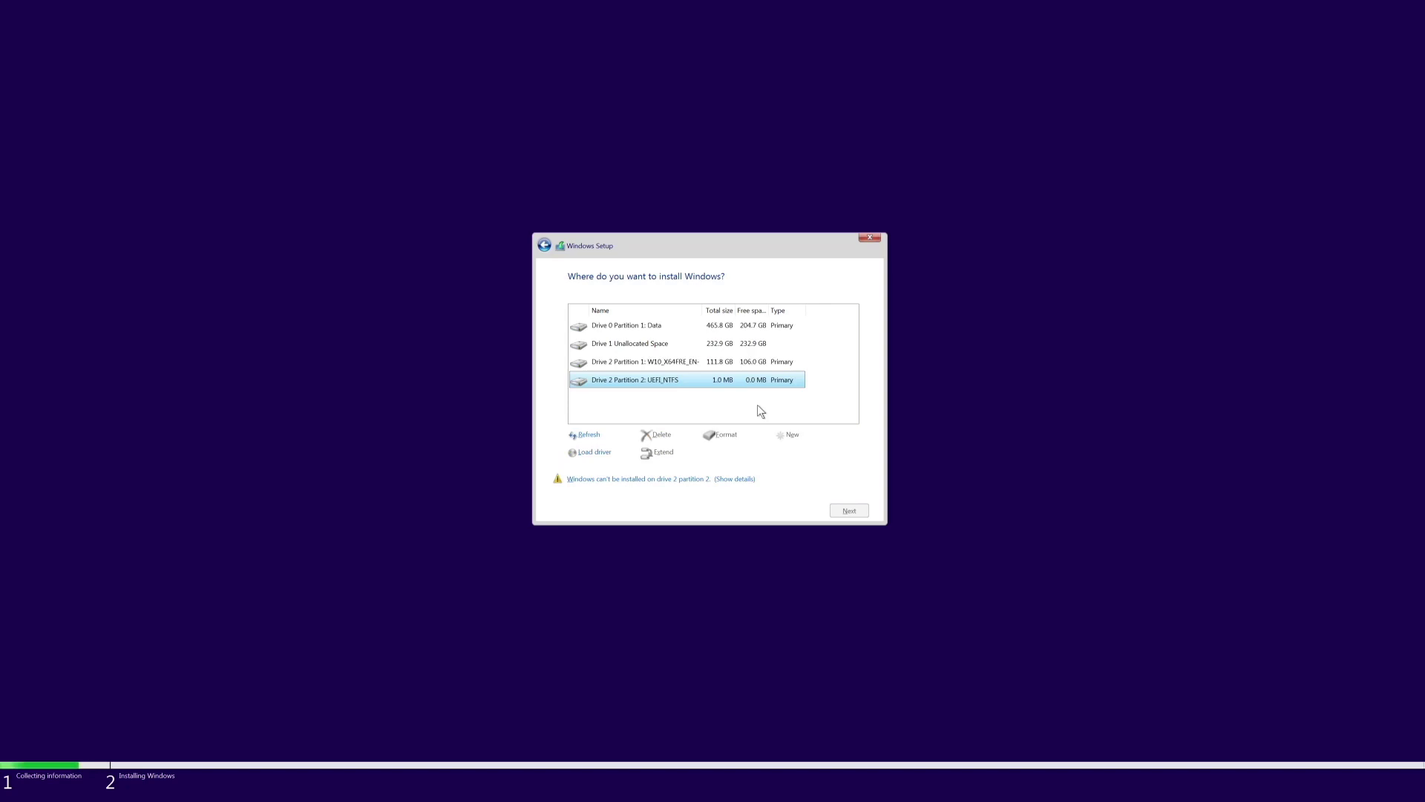
click(607, 345)
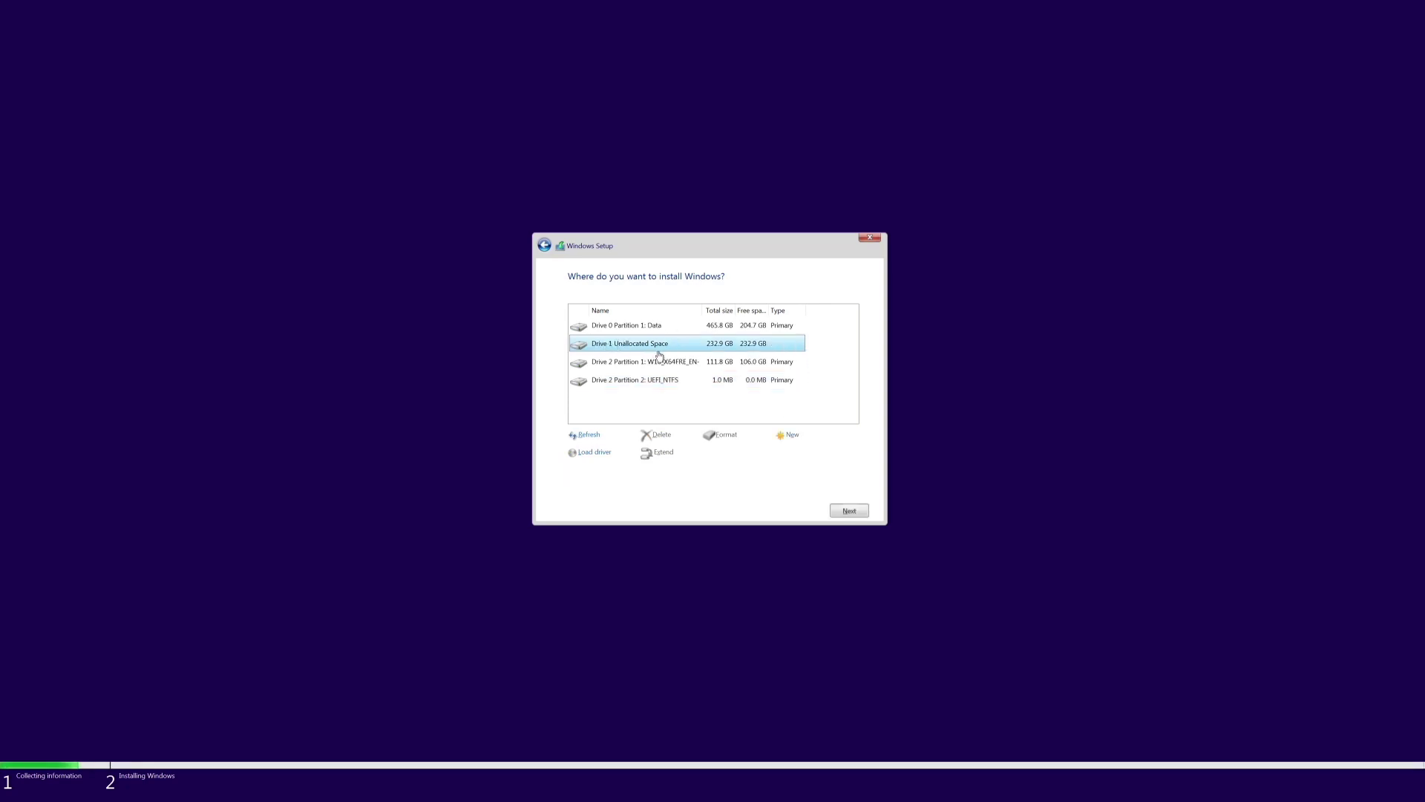
Create a full-size partition on Drive 1 and allow Setup's extra system partitions.
click(792, 439)
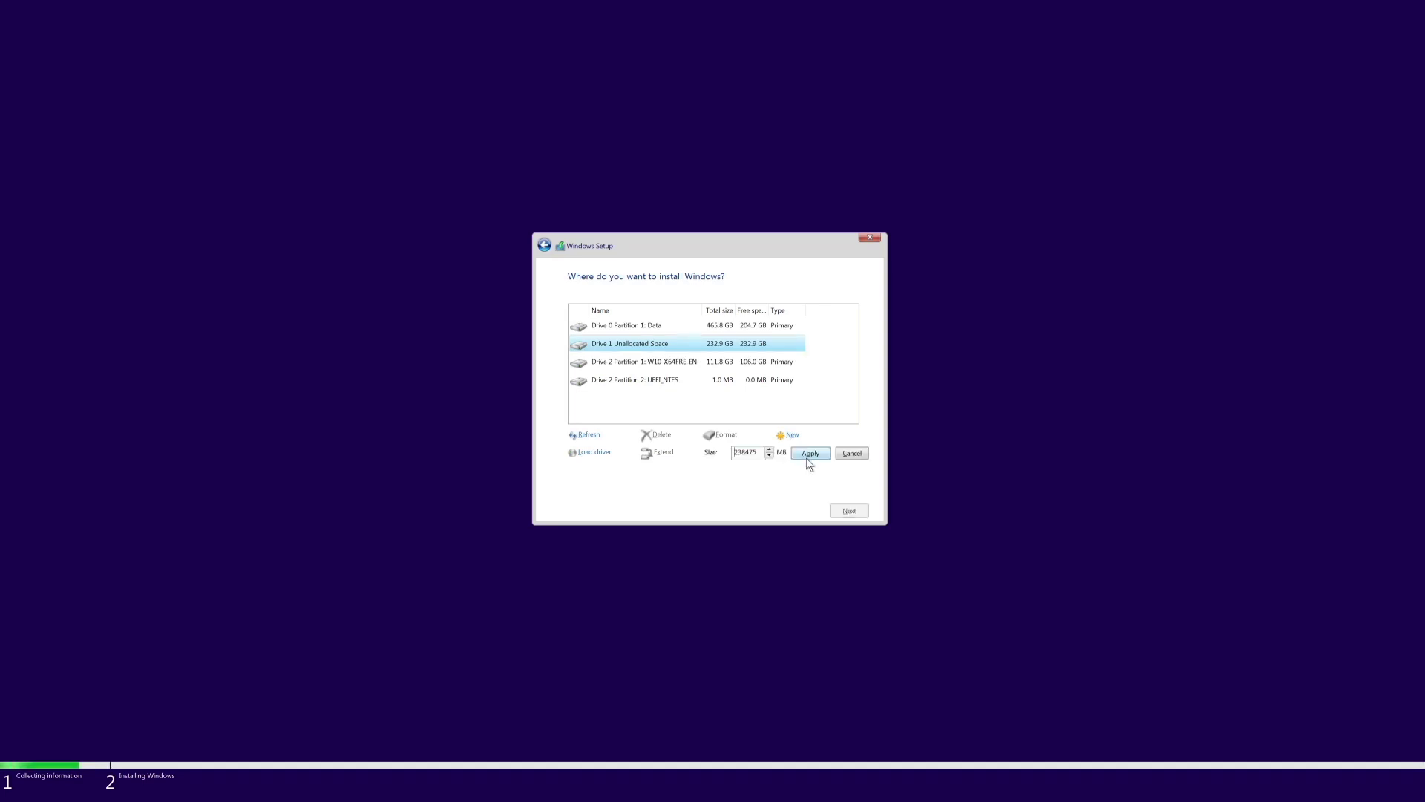
click(811, 454)
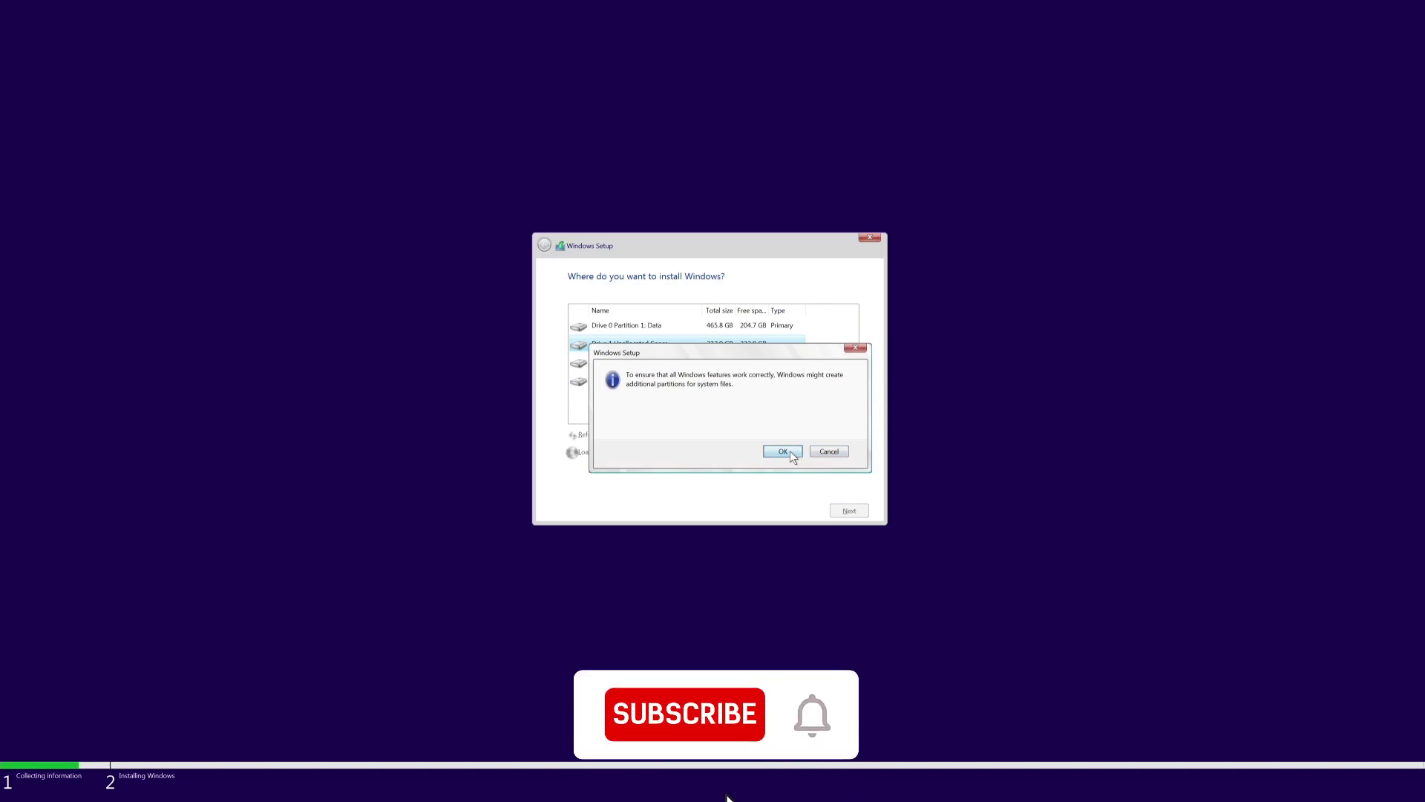
click(783, 451)
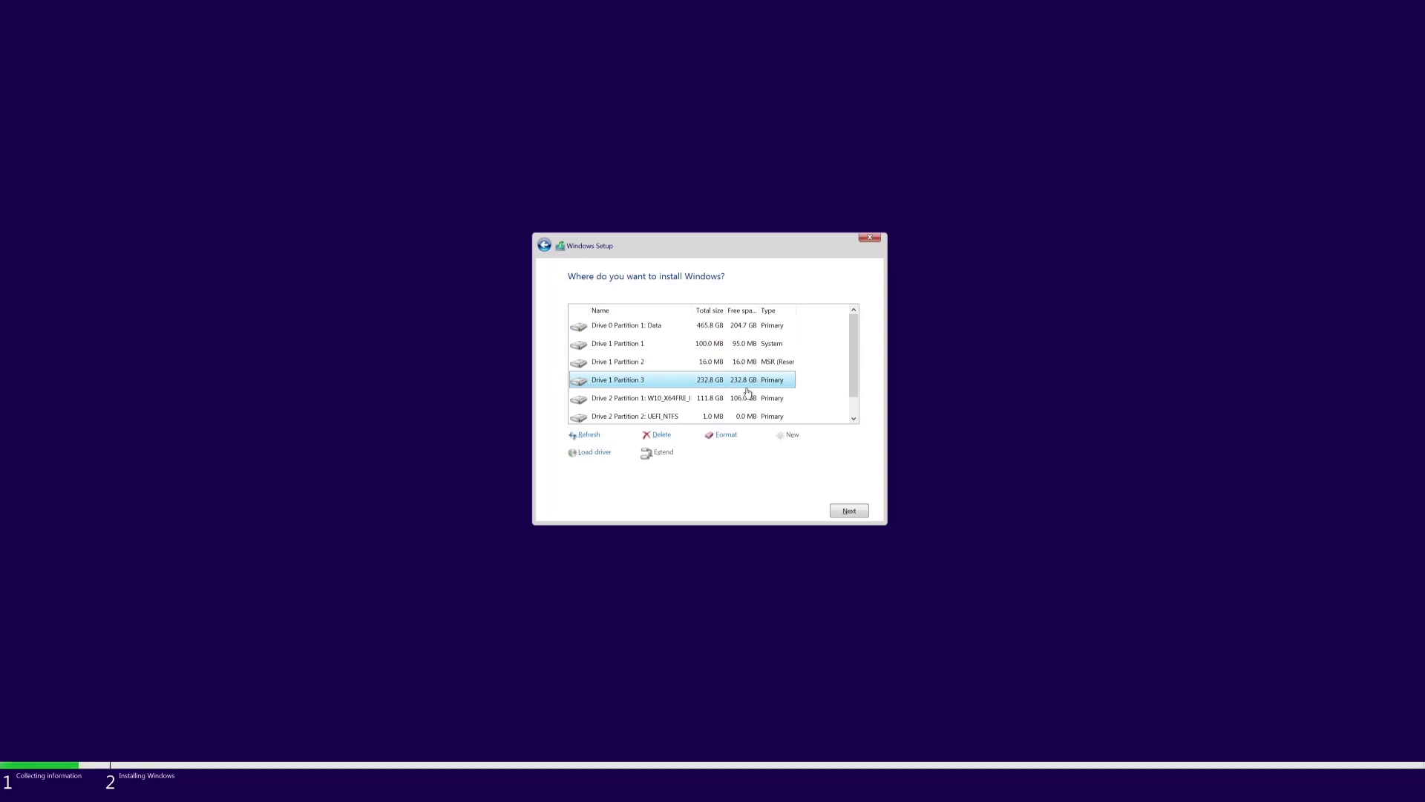
Start installing Windows onto Drive 1 Partition 3.
click(851, 513)
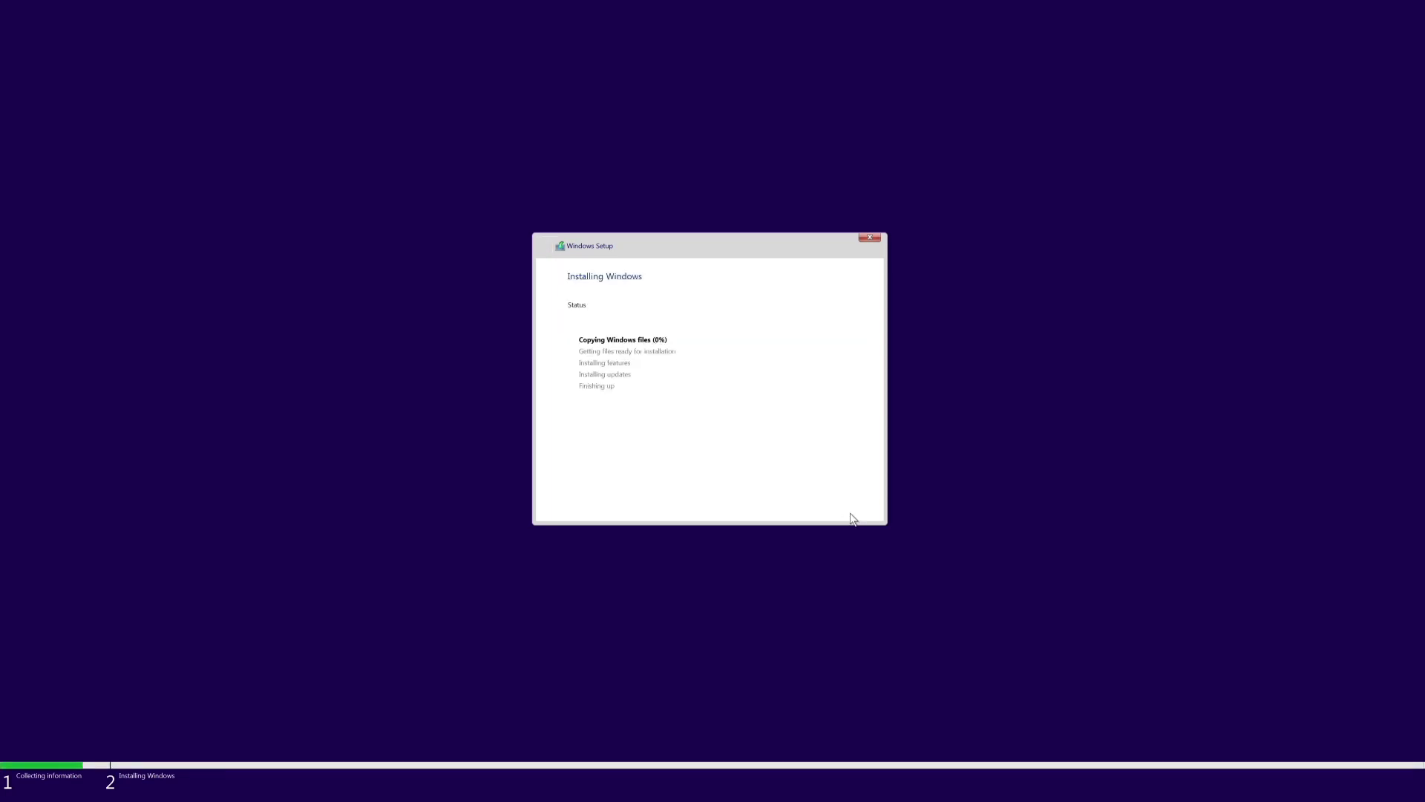